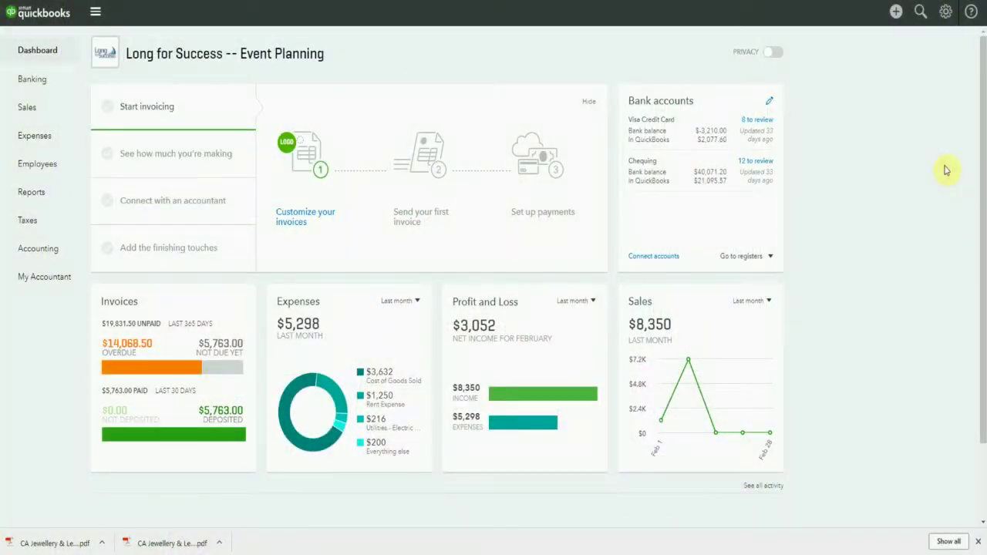
- Go to Products and Services from the gear menu and start a new item
click(945, 12)
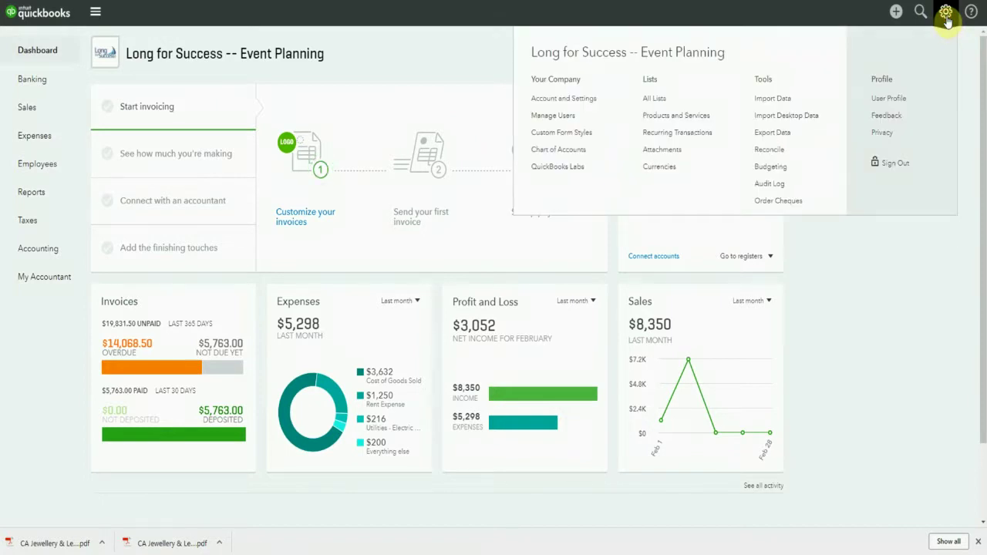
click(681, 116)
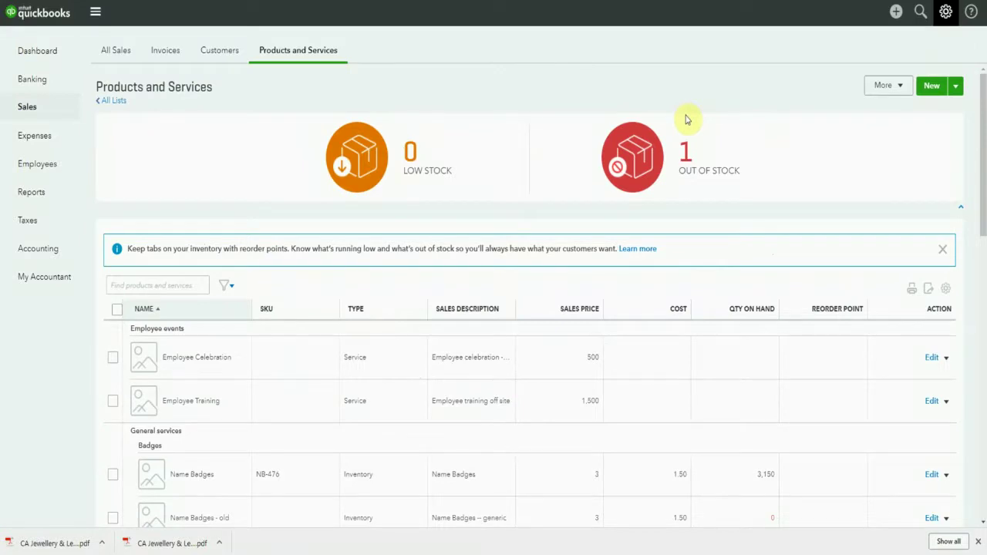
click(929, 87)
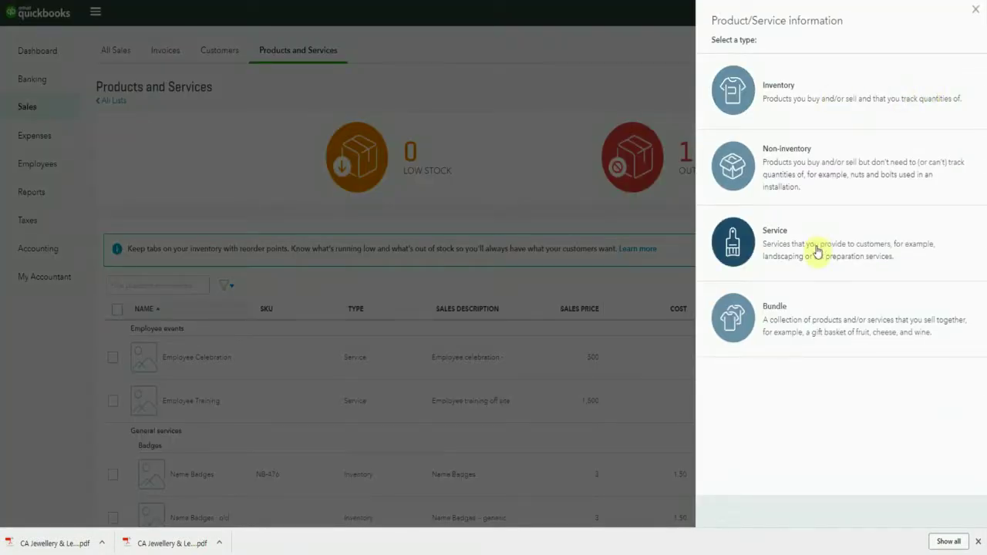
- Set up the 'Hourly service' service at price 100, Services income account, HST ON (13%) tax
click(816, 248)
text(Hourly service)
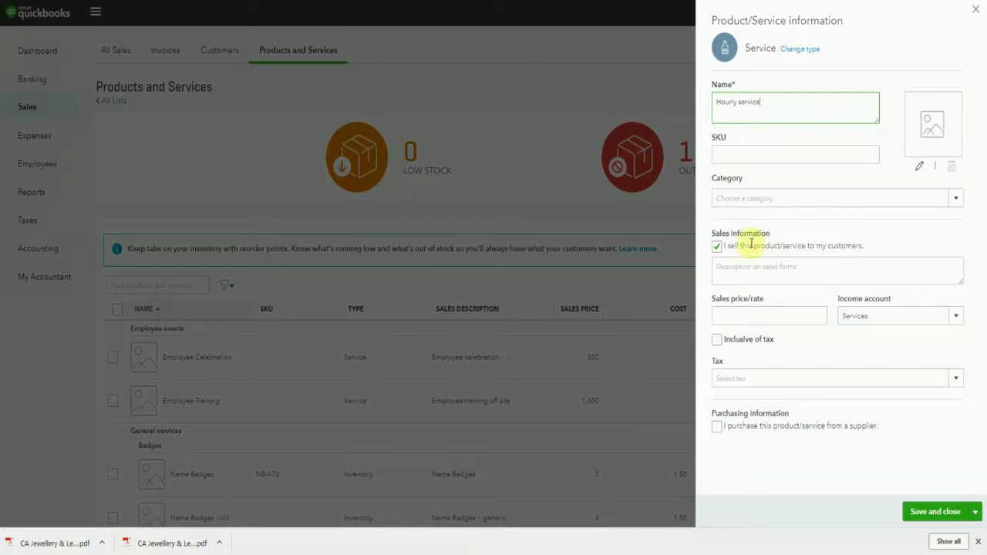
click(762, 316)
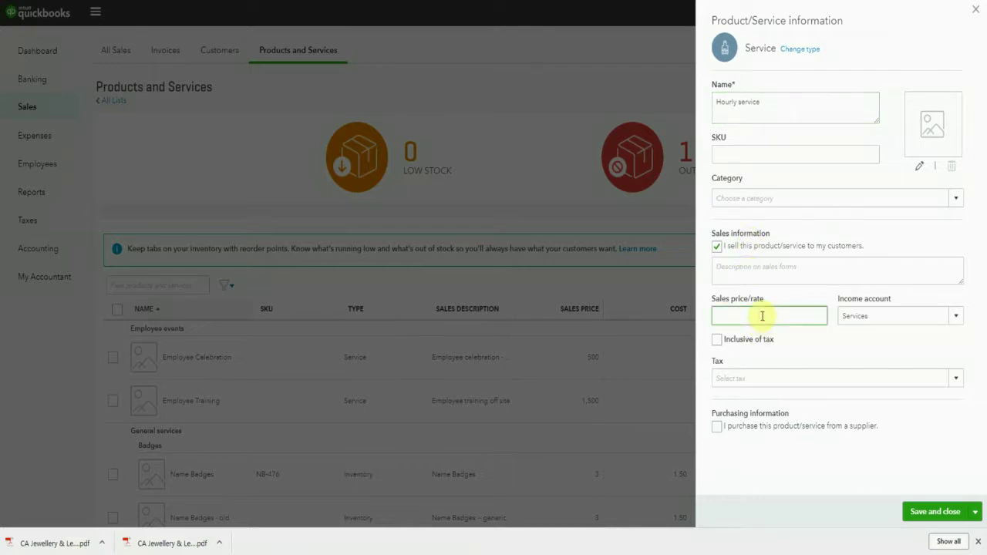
text(100)
key(Tab)
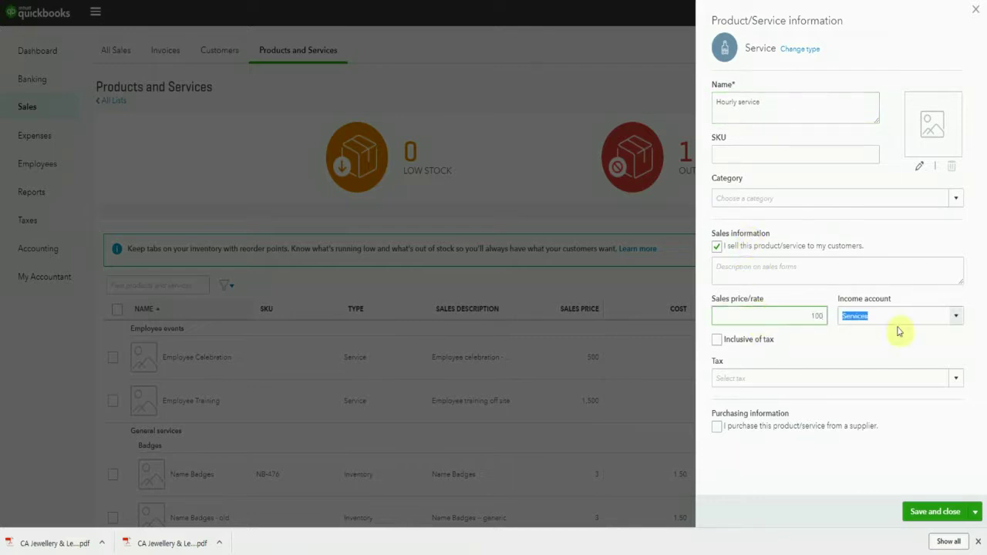
click(955, 318)
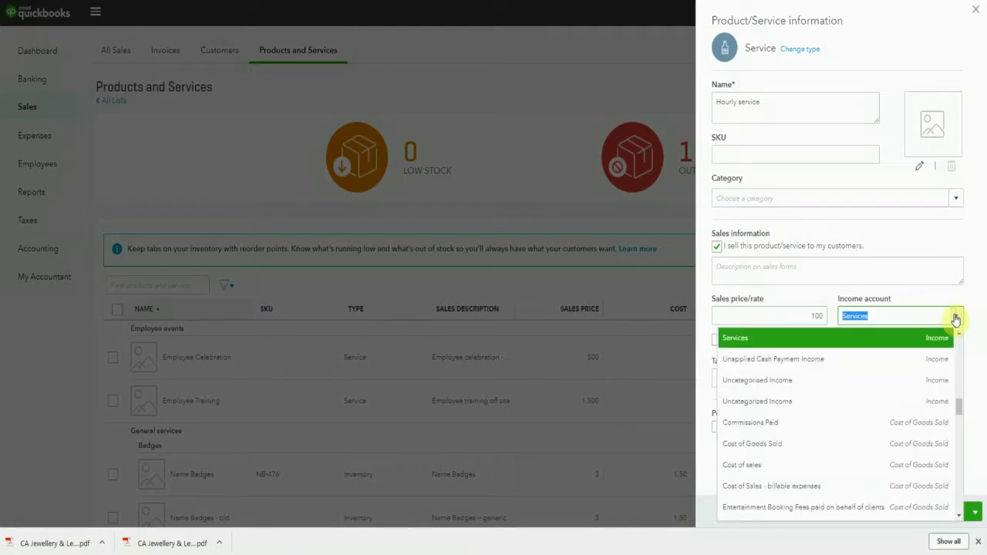
scroll(909, 389, up, 3)
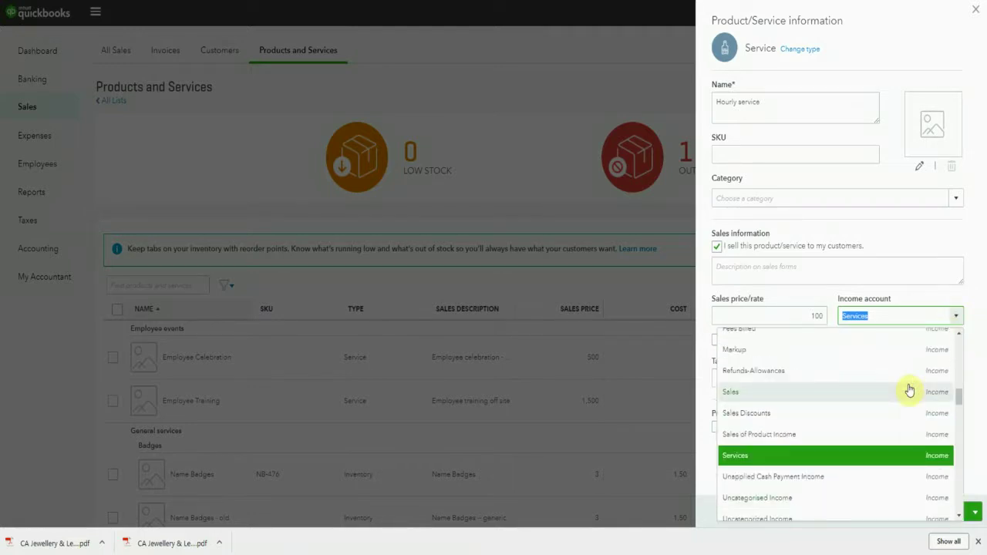
click(879, 456)
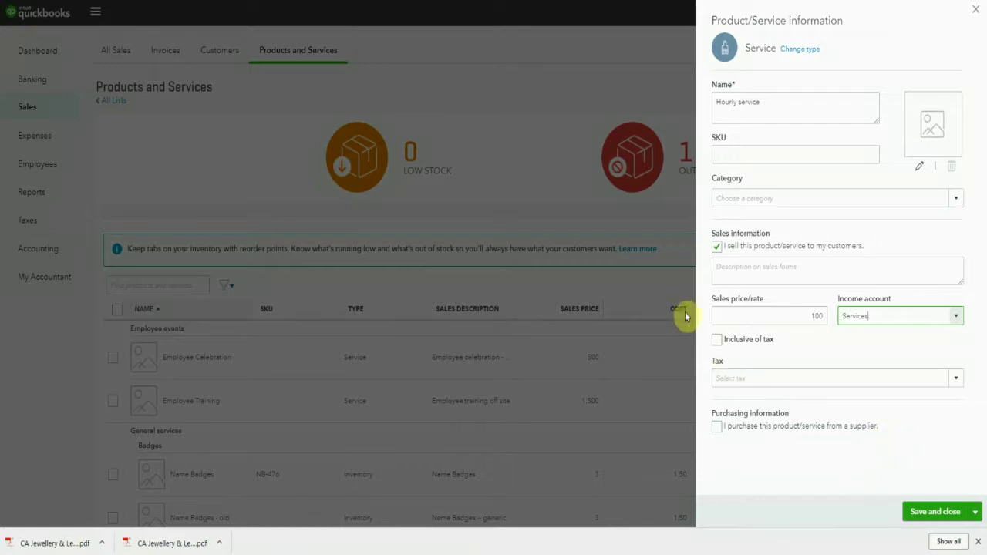
click(718, 342)
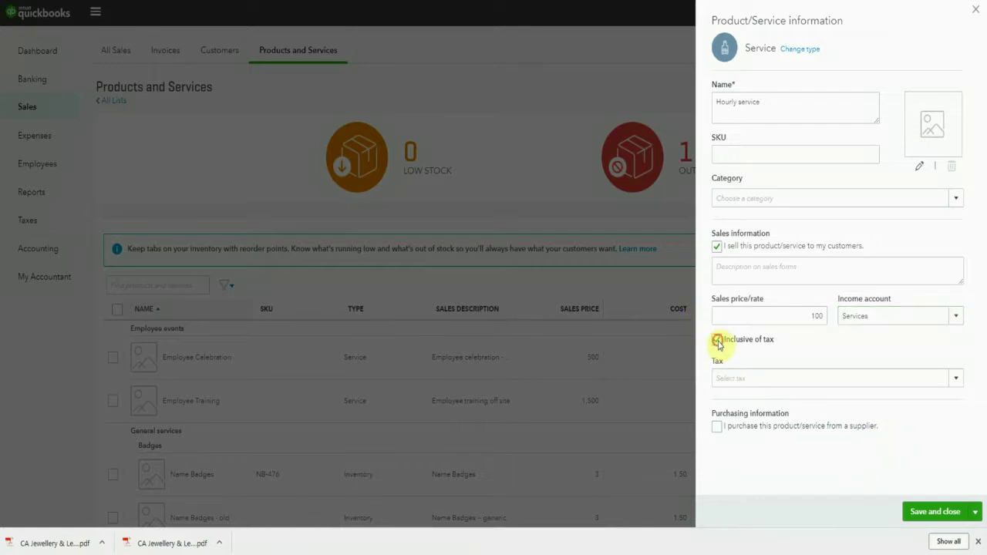
click(956, 378)
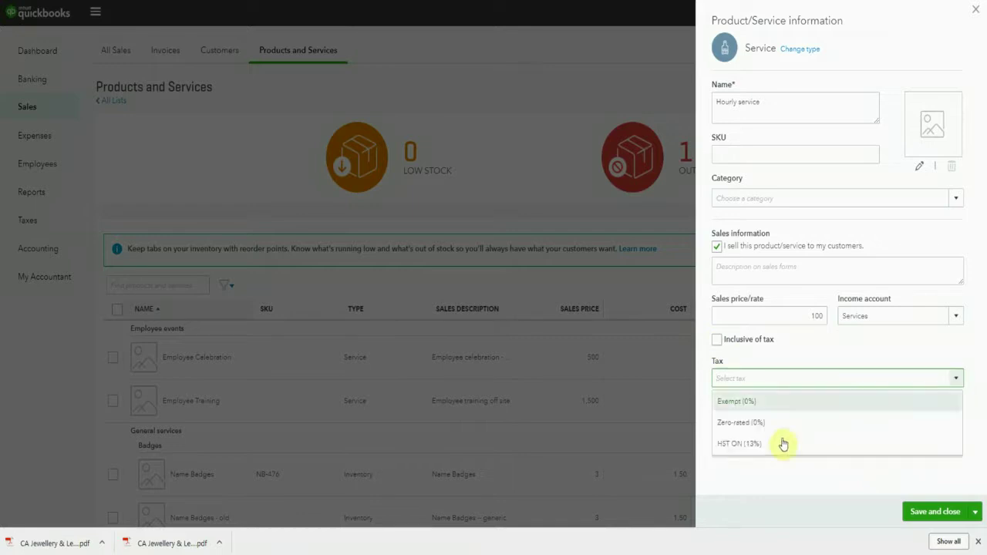
click(768, 453)
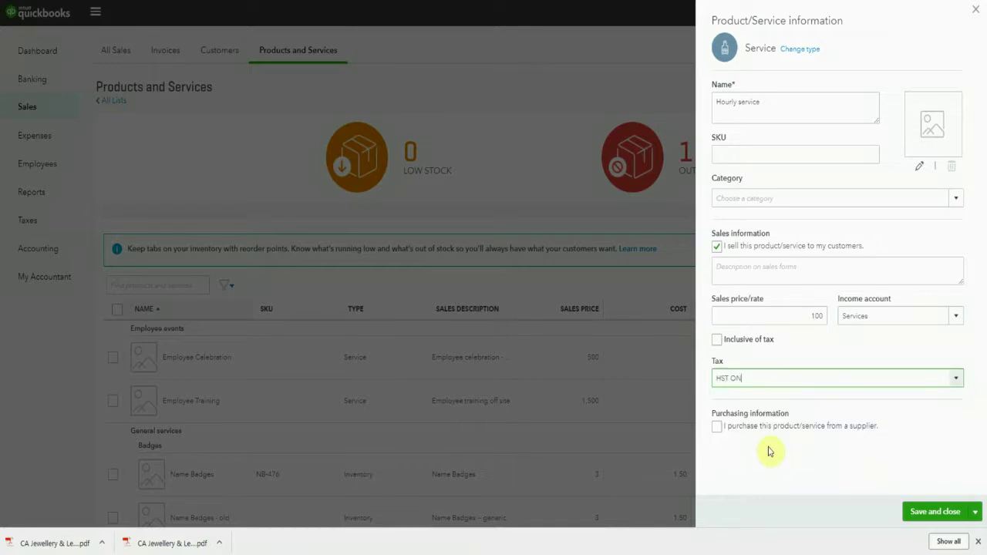
click(975, 512)
- Save Hourly service, then create 'Assistant rate' at price 50 with HST ON (13%) tax
click(939, 494)
text(Assistant rate)
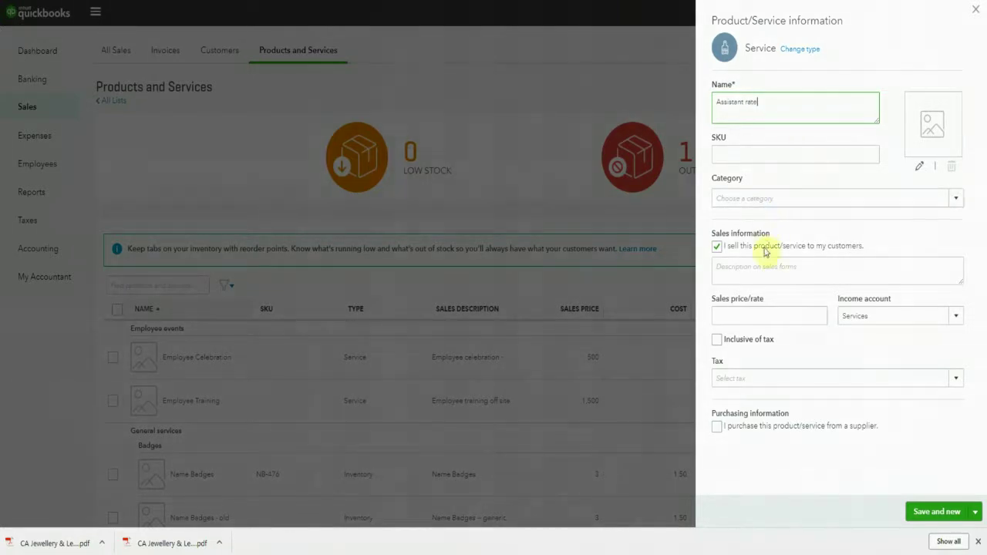
click(774, 318)
text(50)
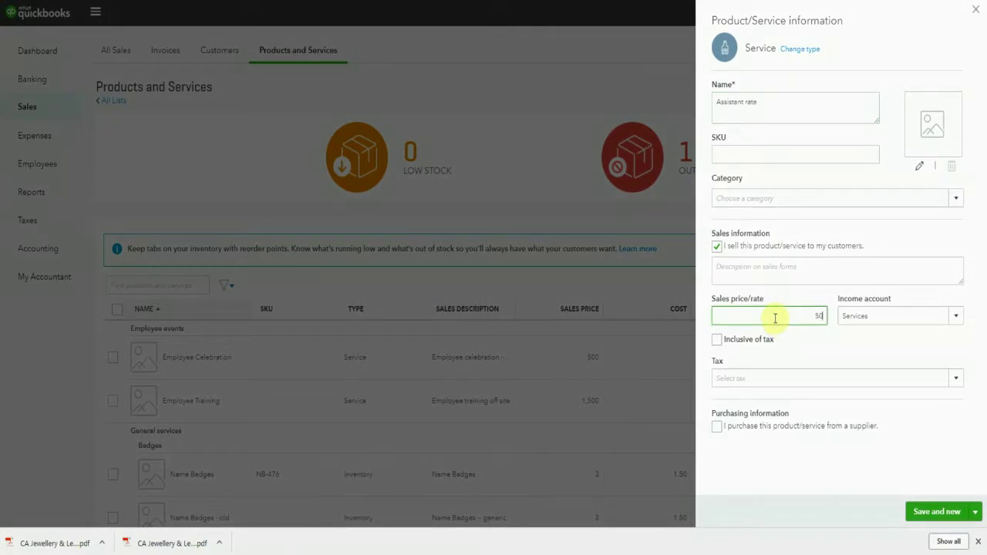
key(Tab)
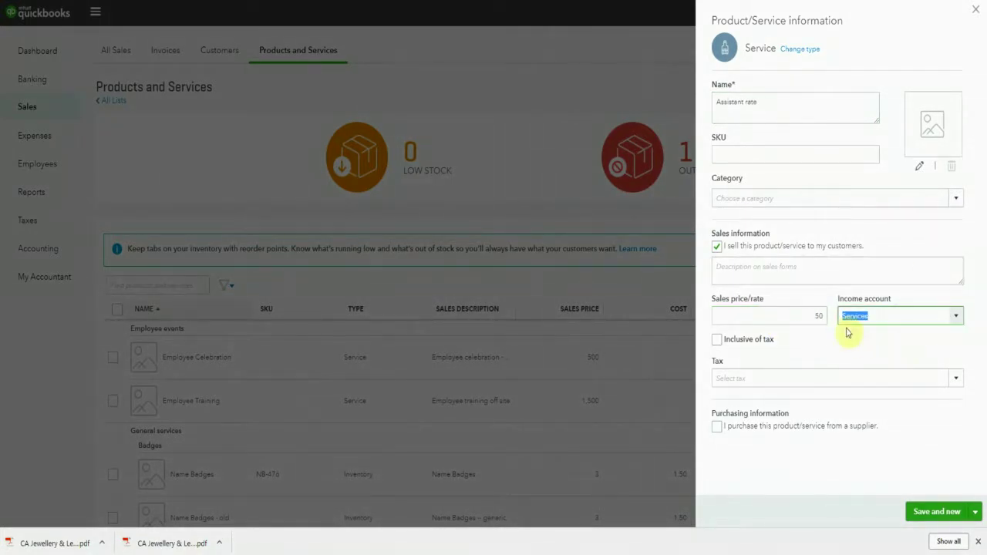
click(955, 378)
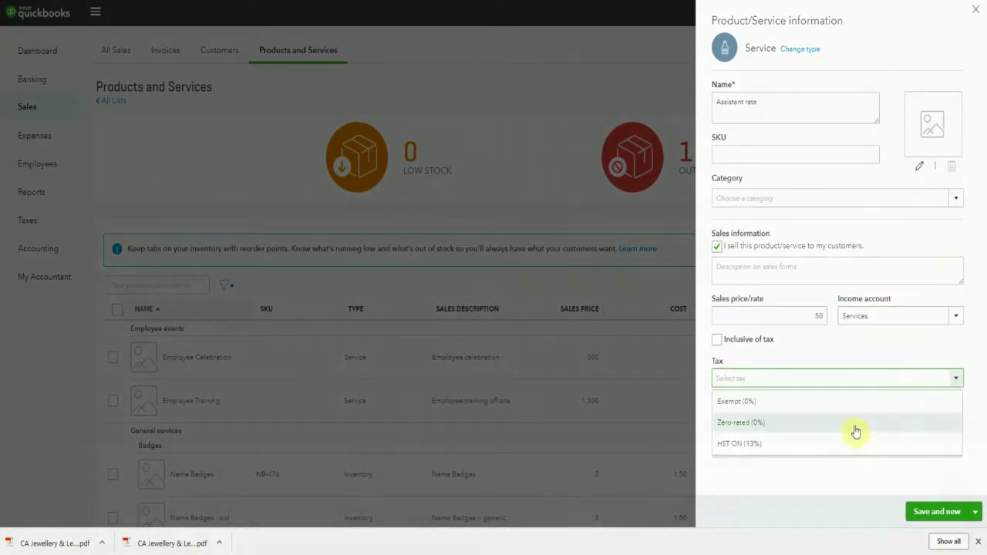
click(823, 444)
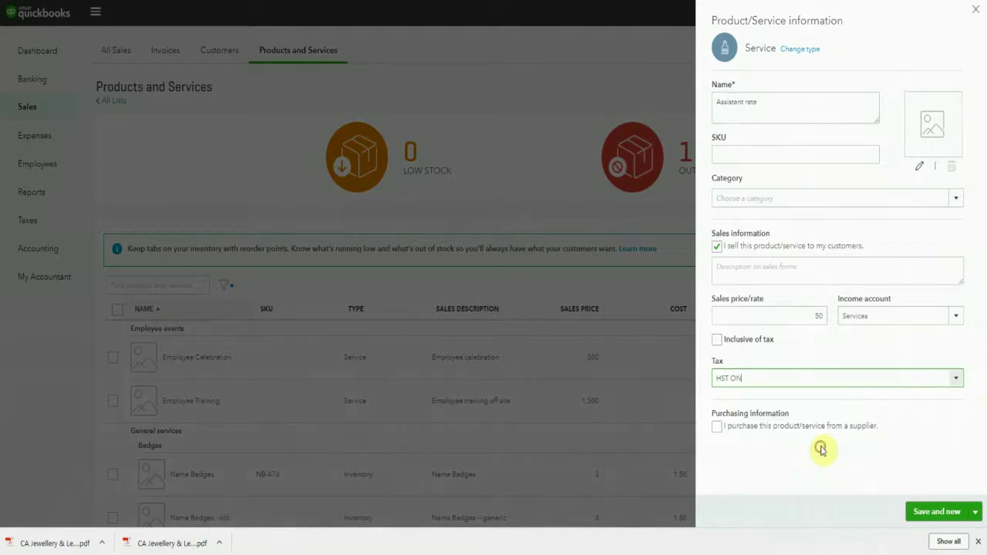
click(975, 518)
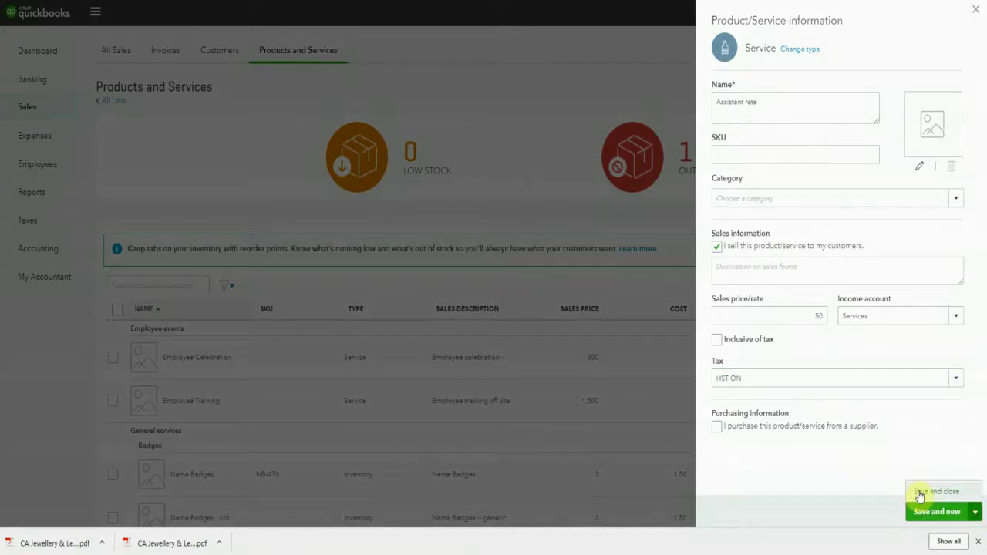
click(918, 493)
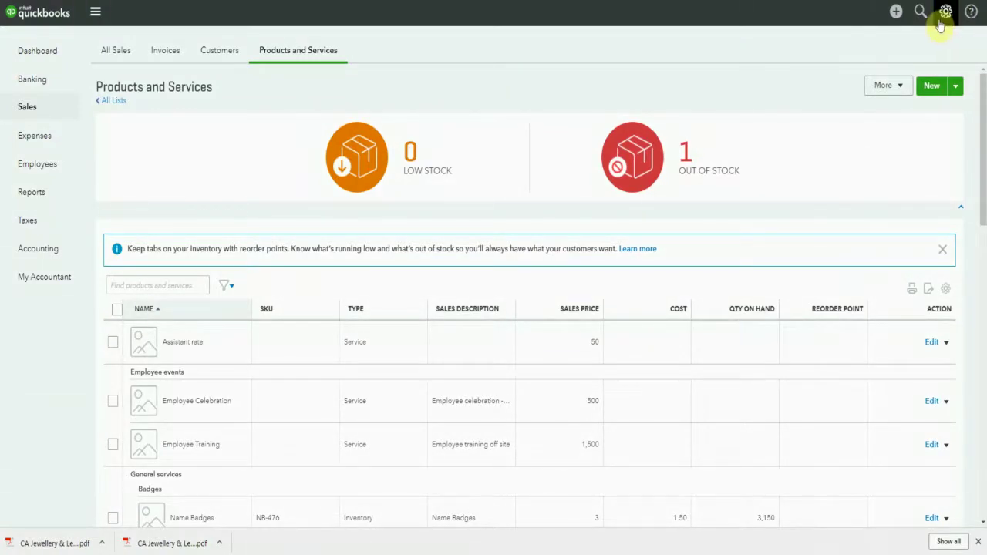
- In Advanced time tracking settings, add the Service field to timesheets and set Monday as first work day
click(945, 14)
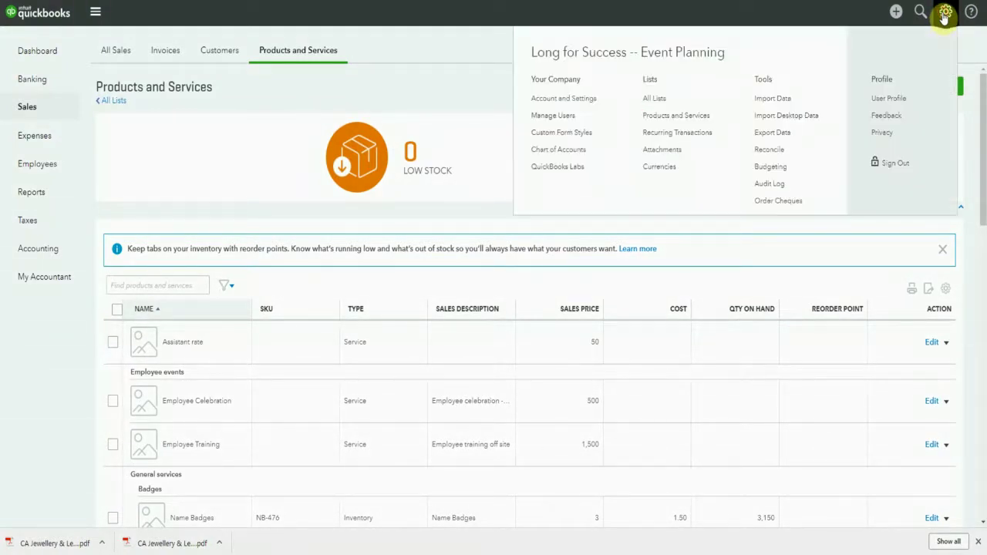
click(560, 102)
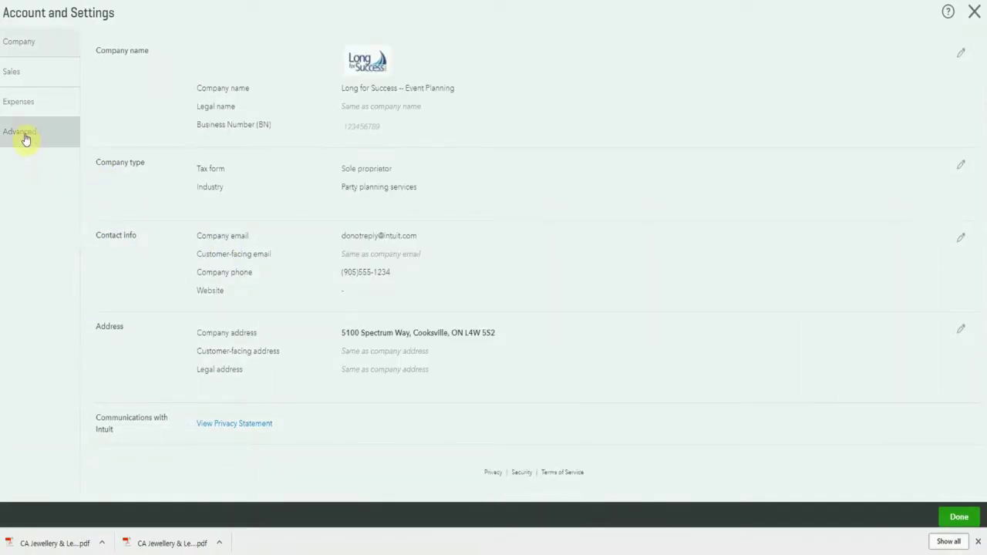
click(24, 135)
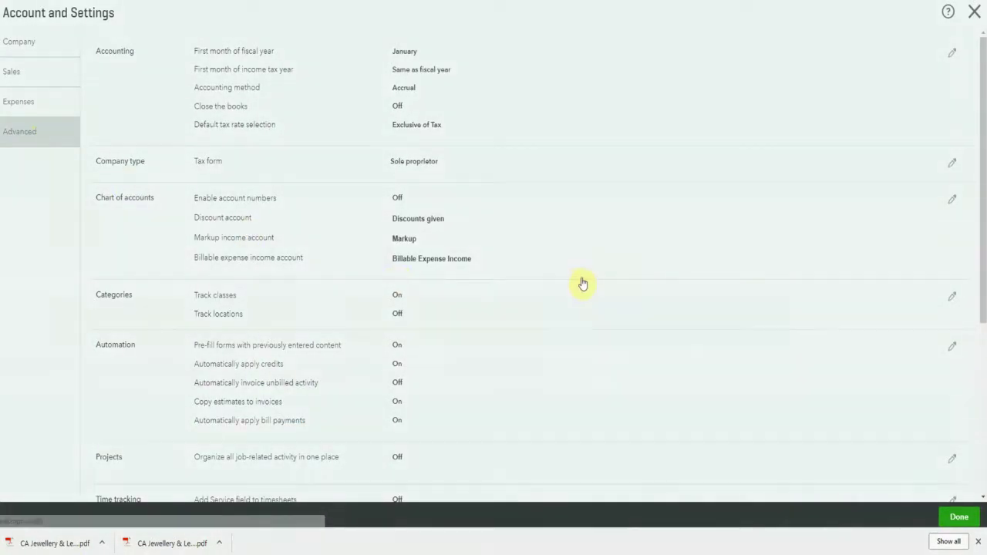
scroll(584, 283, down, 3)
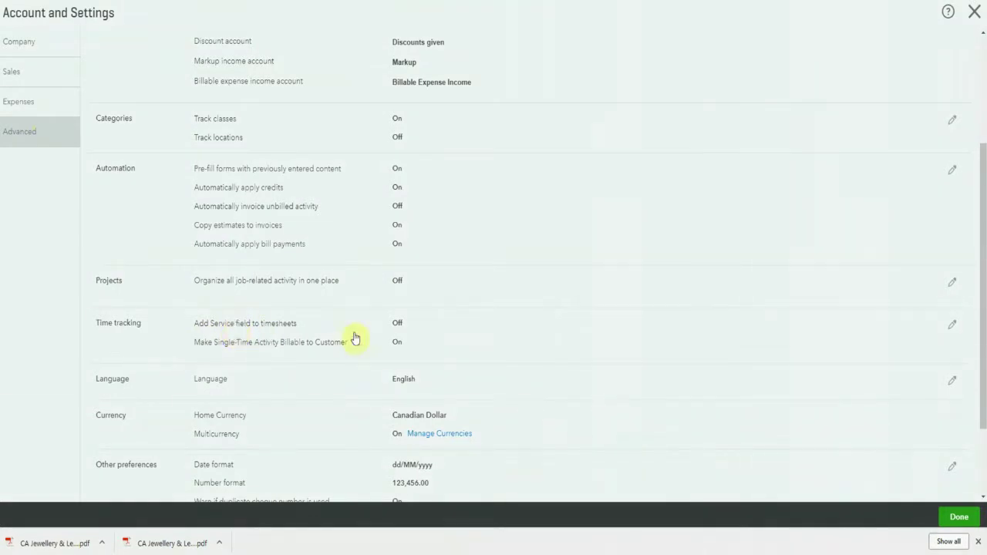
click(952, 324)
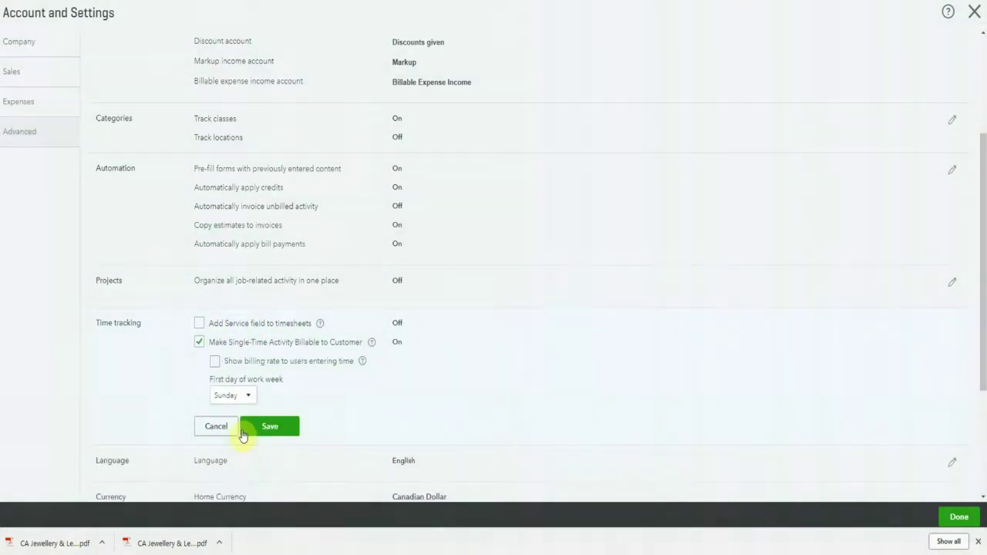
click(199, 324)
click(249, 396)
click(248, 302)
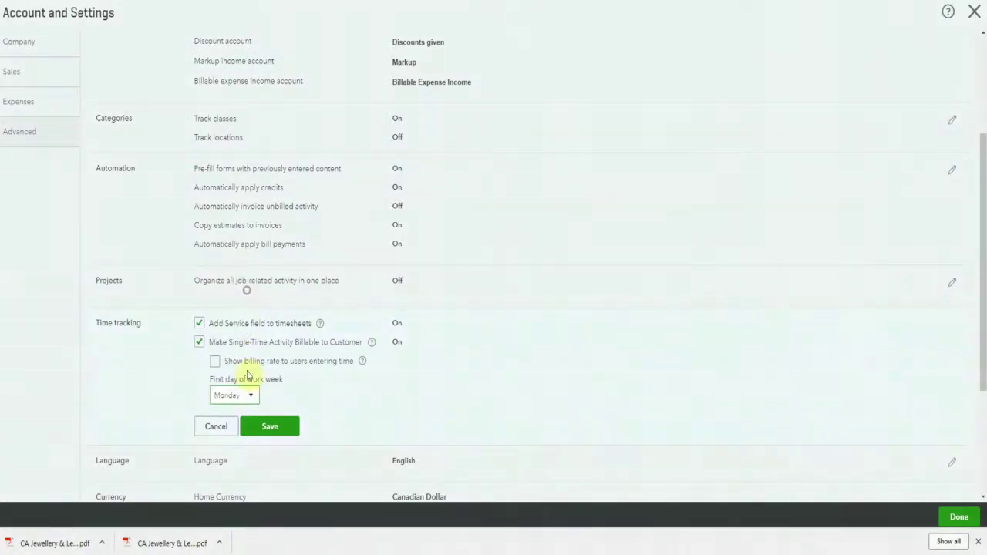
click(265, 426)
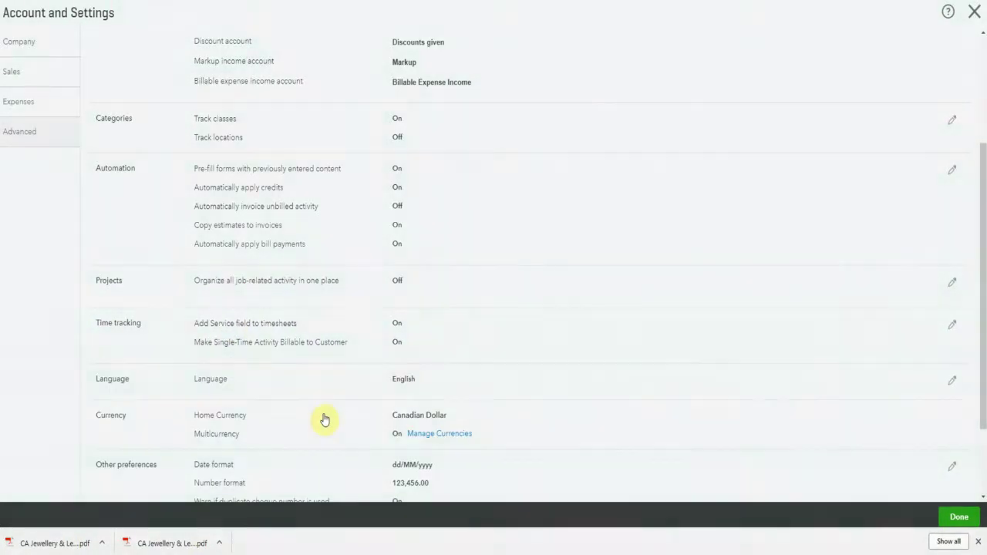
- Leave settings and start a new single time activity
click(947, 524)
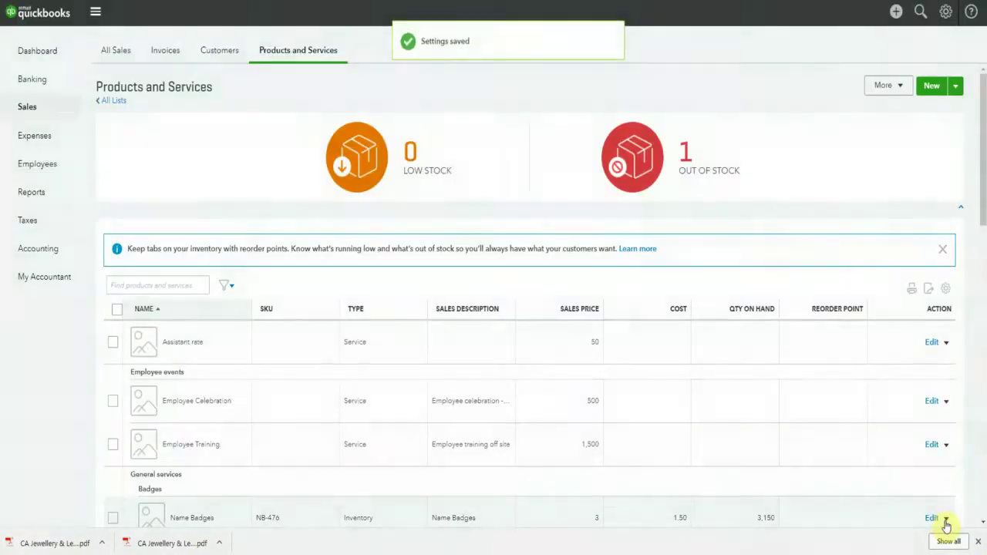
click(897, 16)
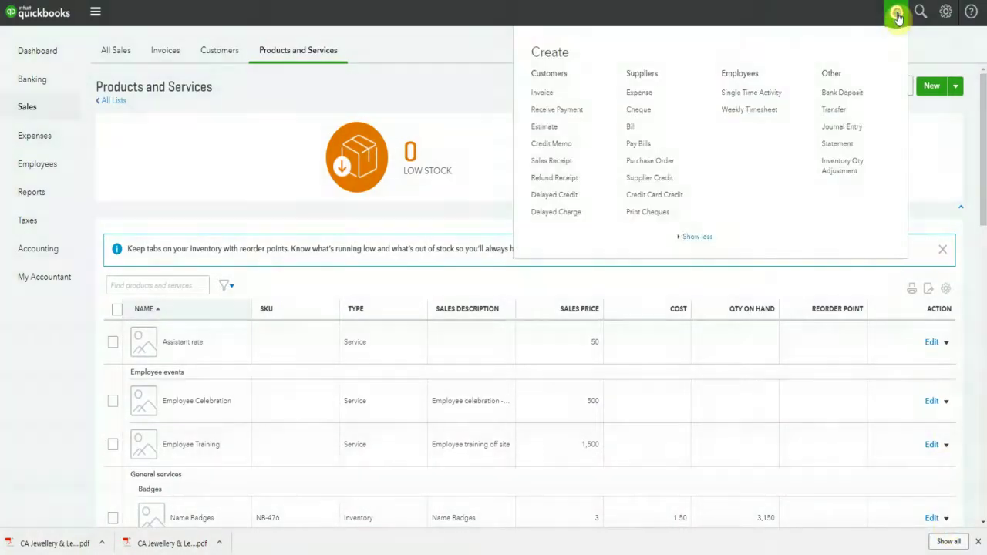
click(756, 96)
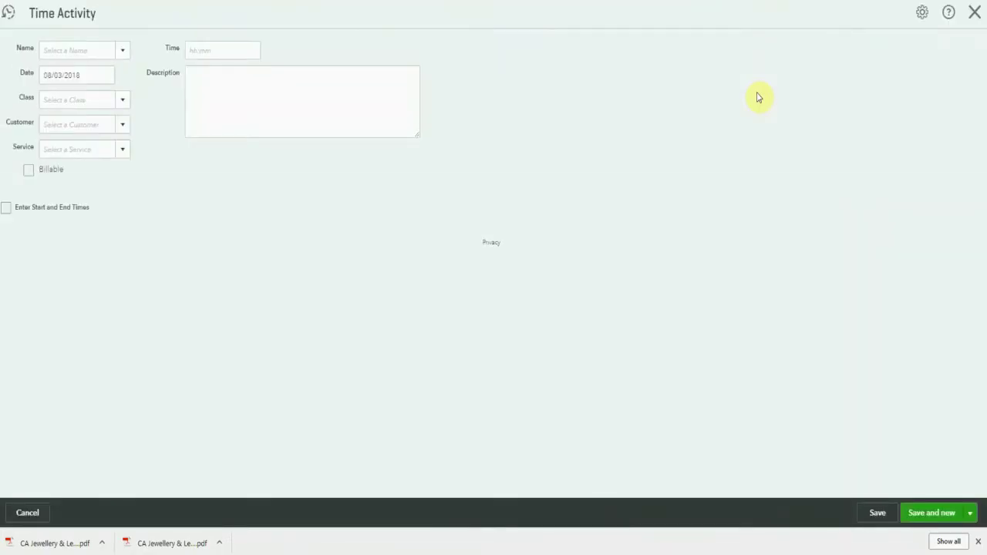
- Log 5 hours of Hourly service for the foreign-currency customer; saving triggers a local-currency error
click(123, 53)
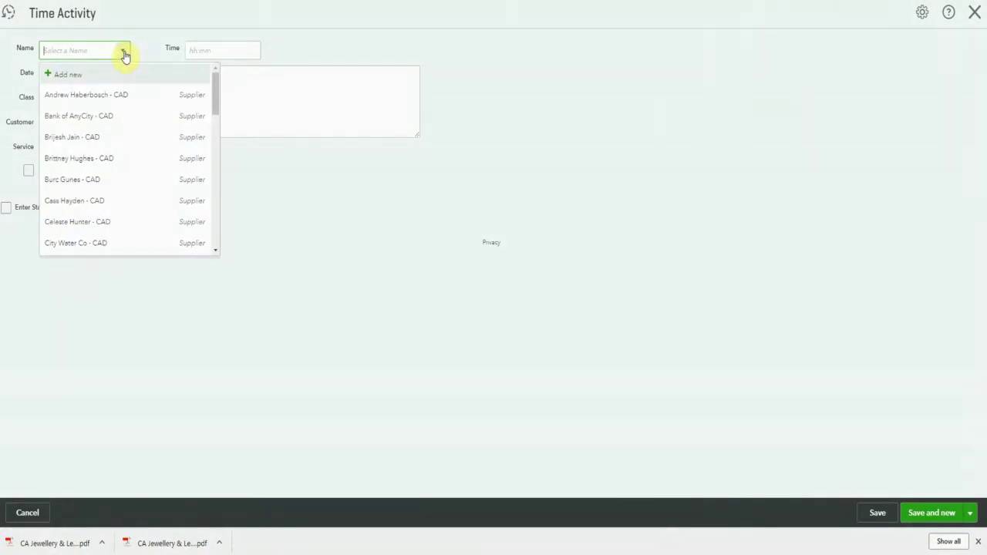
click(134, 98)
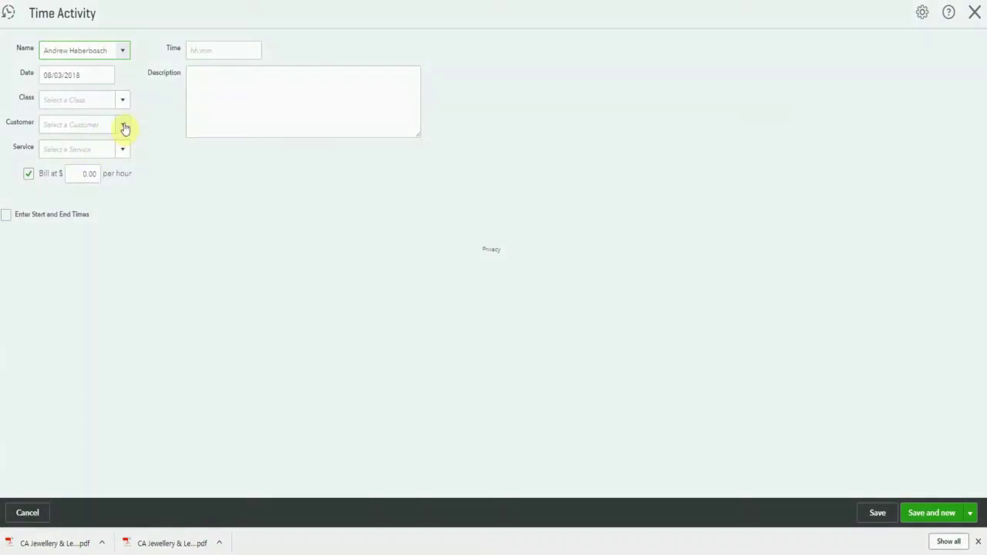
click(123, 127)
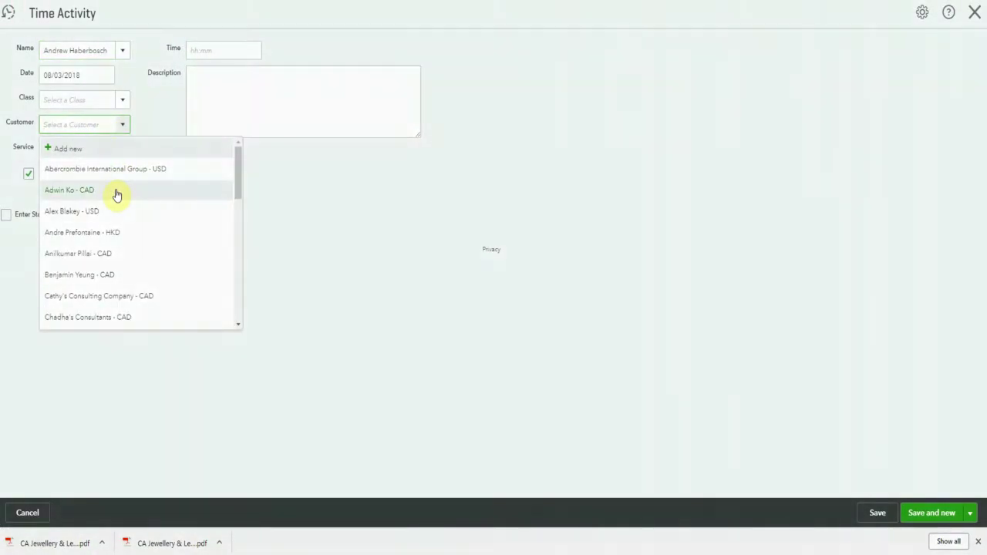
click(115, 232)
click(123, 151)
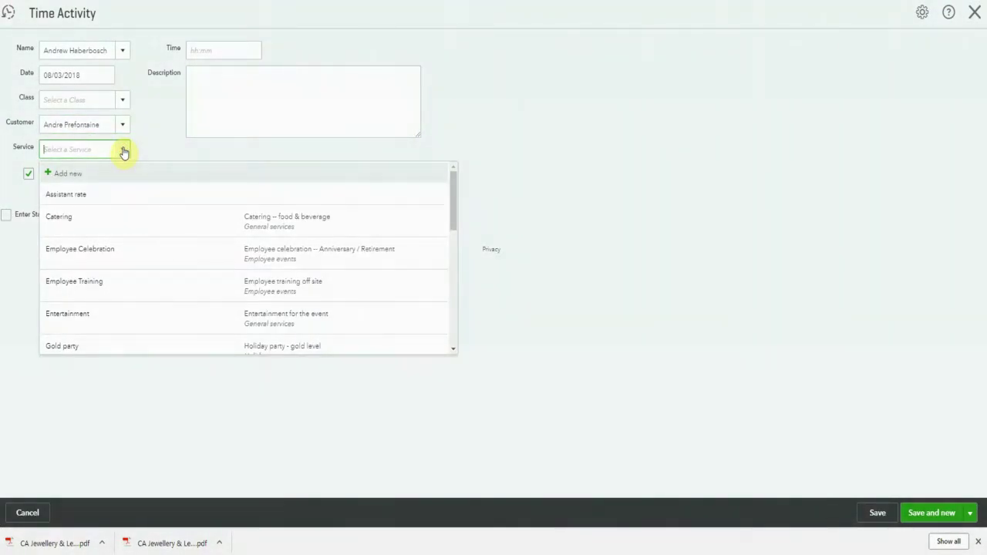
text(hou)
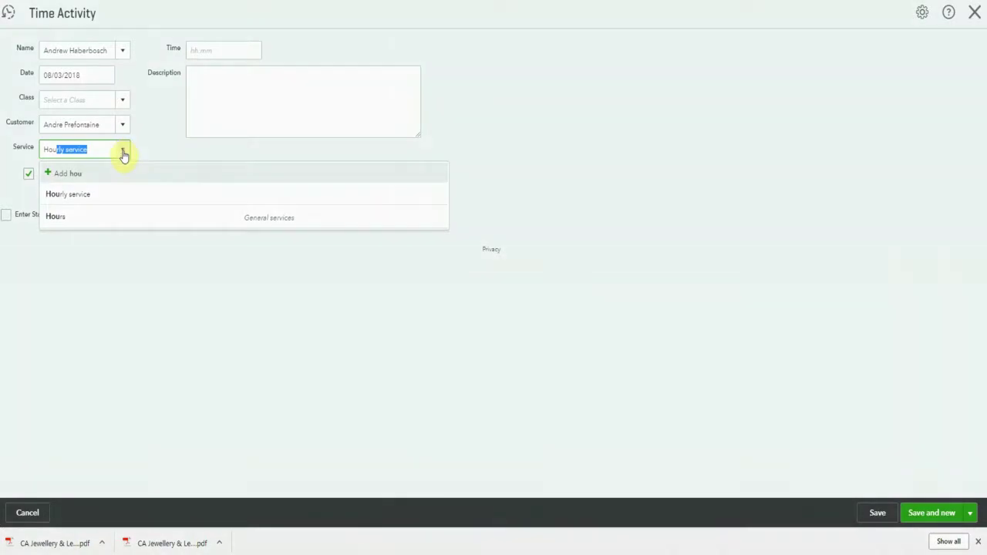
click(127, 196)
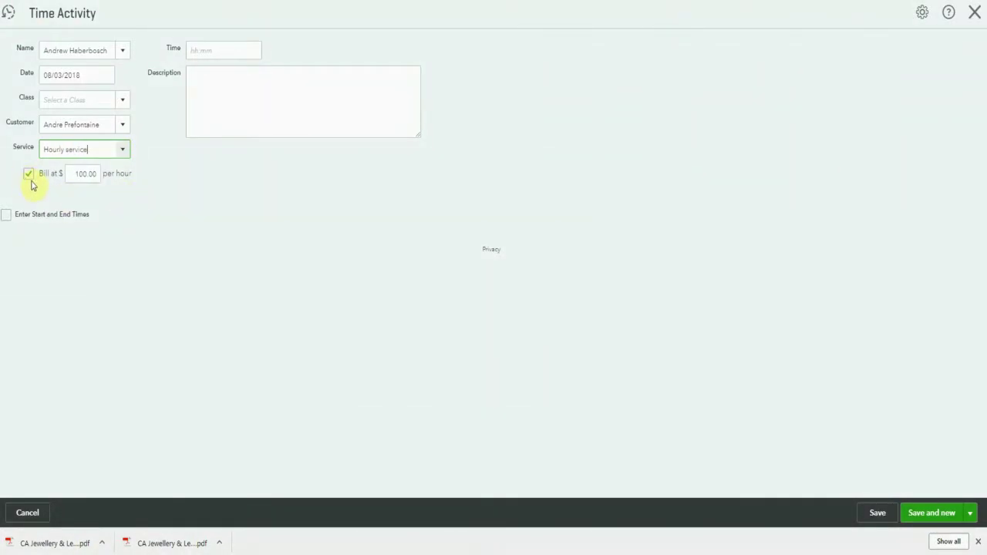
click(209, 49)
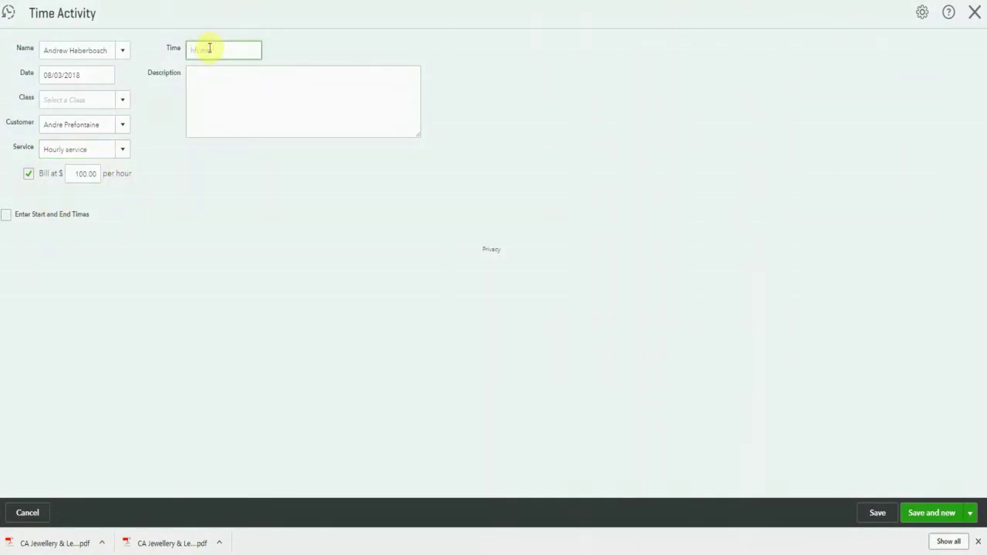
text(5)
key(Tab)
text(providing hourly service)
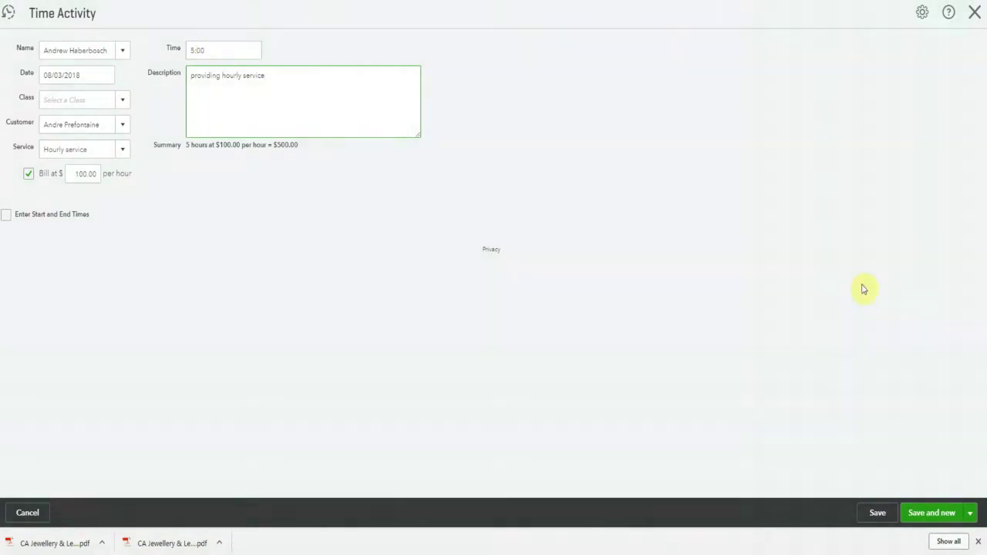
click(933, 522)
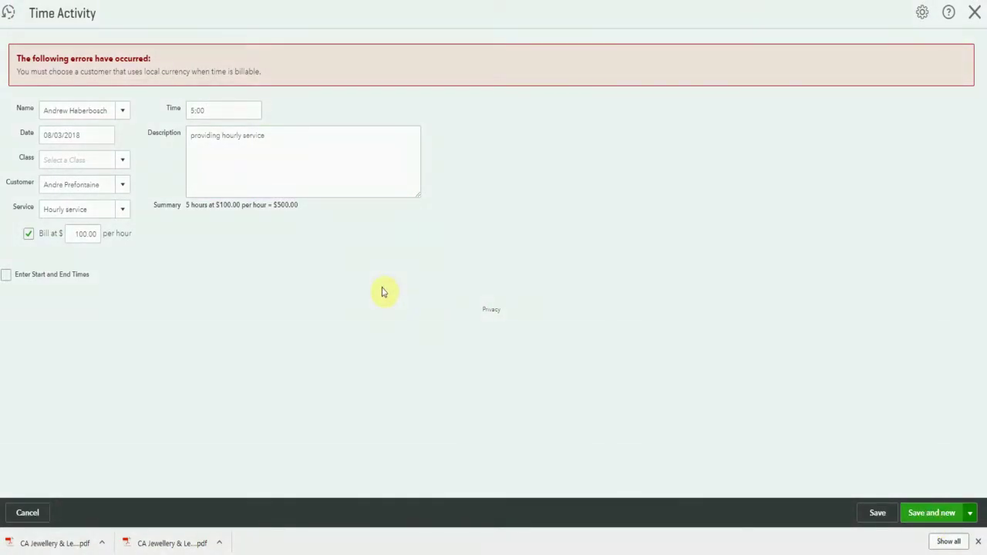
- Switch the entry's customer to the invoice customer and save the time activity
click(120, 190)
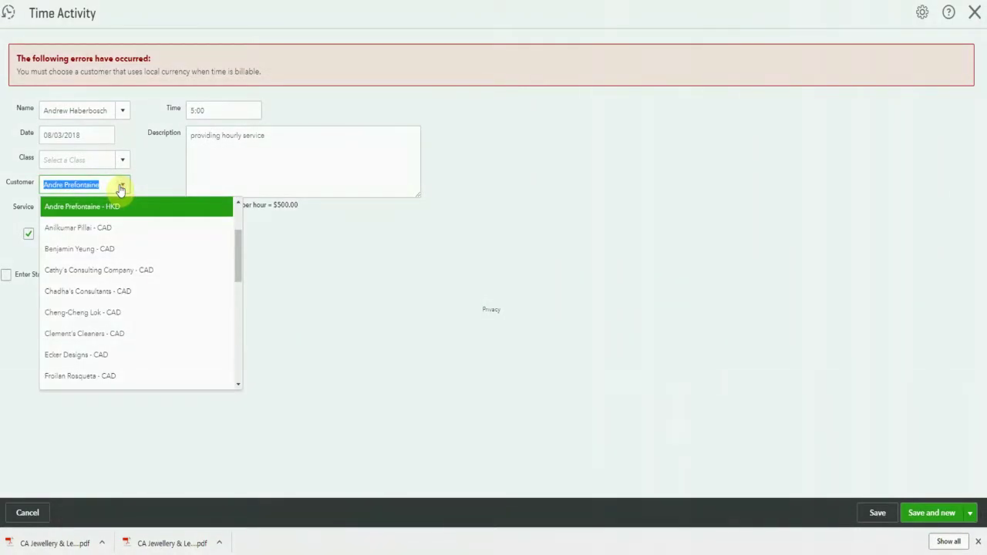
click(110, 255)
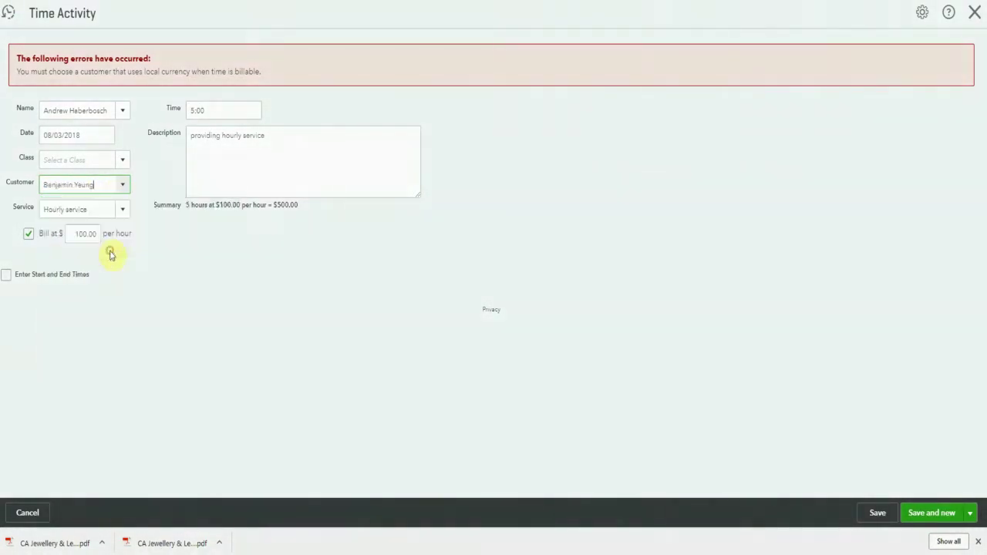
click(933, 513)
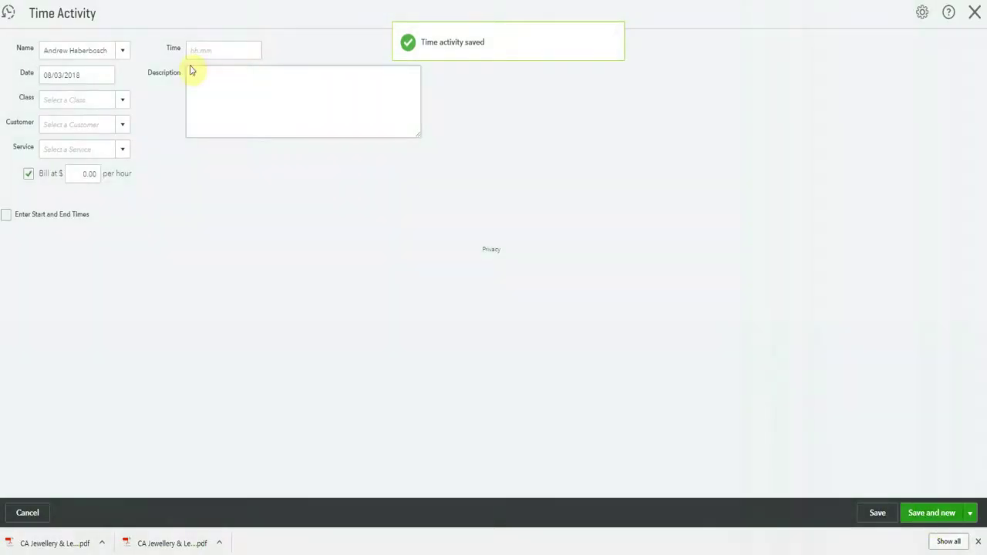
- Set the worker, the invoice customer and the Assistant rate service on a new time entry
click(125, 53)
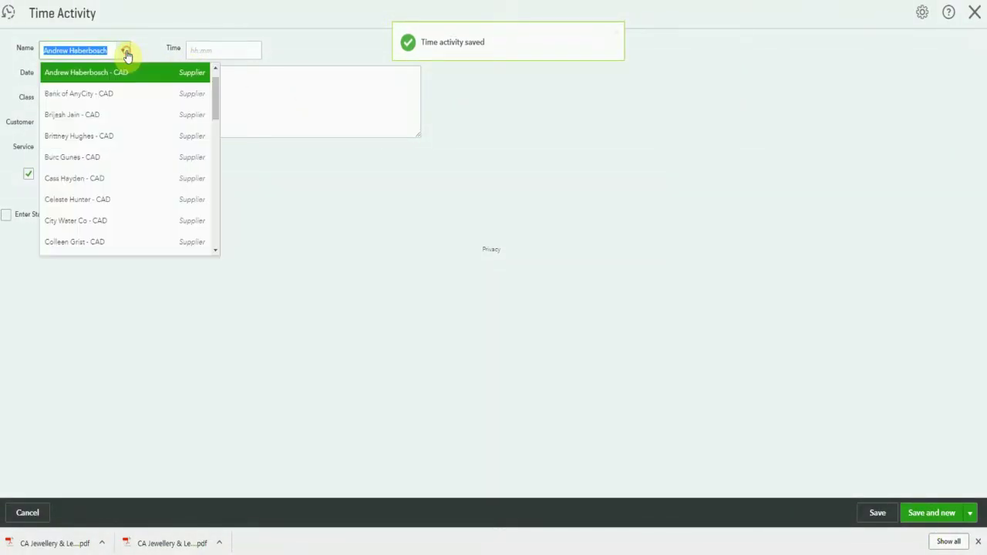
click(128, 200)
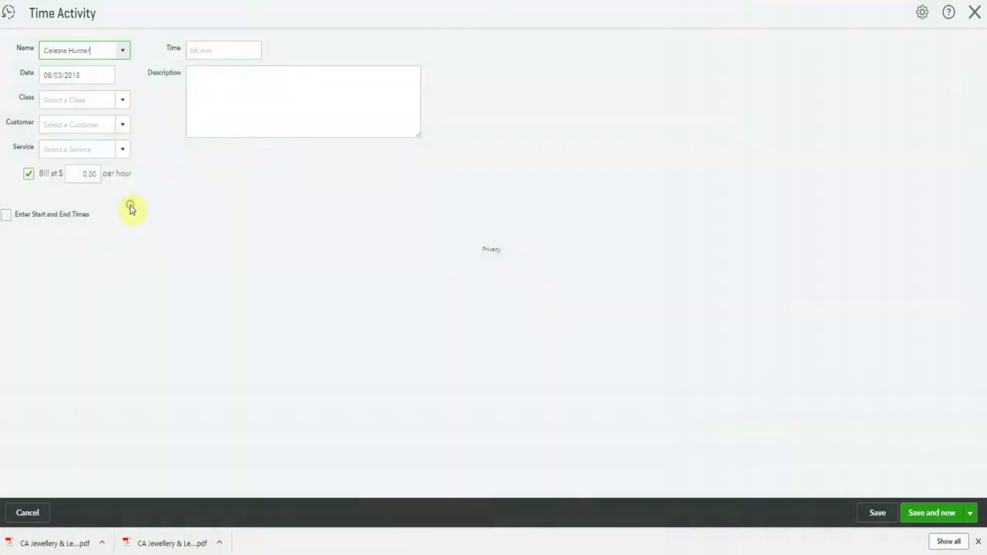
click(102, 124)
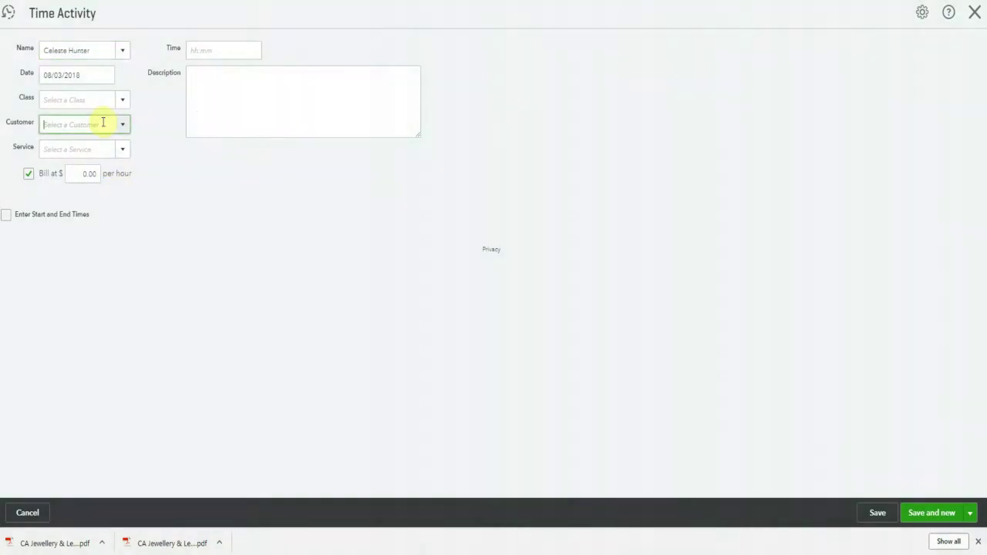
text(senj)
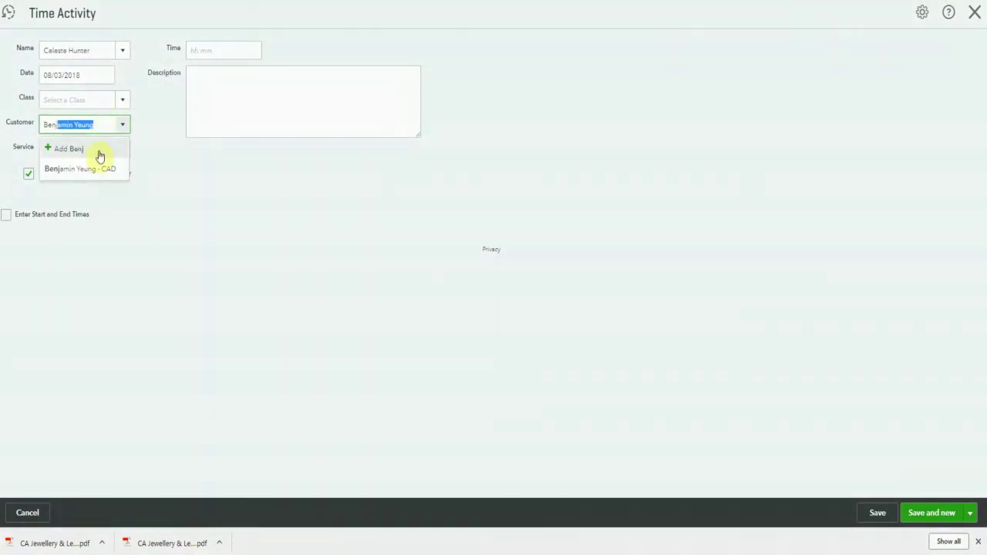
click(99, 172)
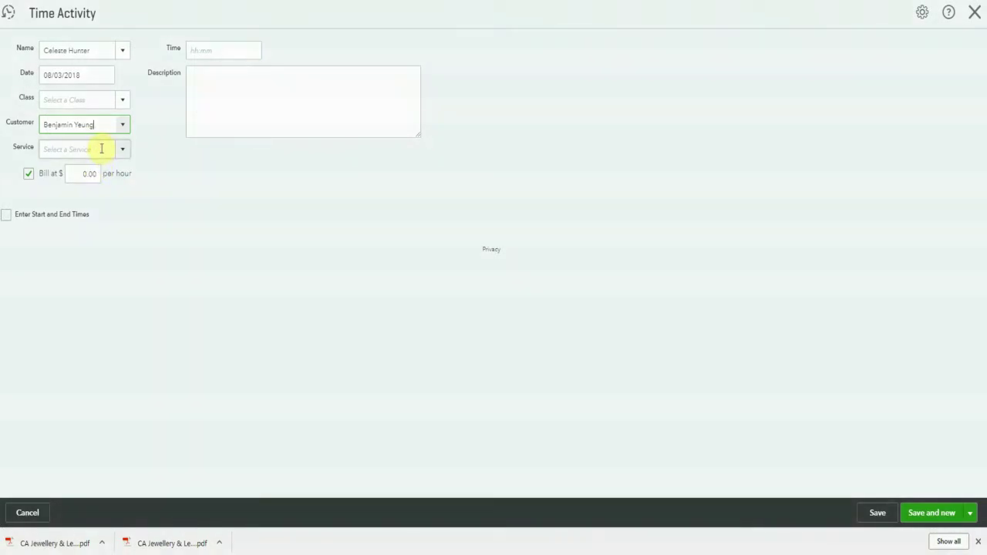
click(101, 148)
text(Assistant rate)
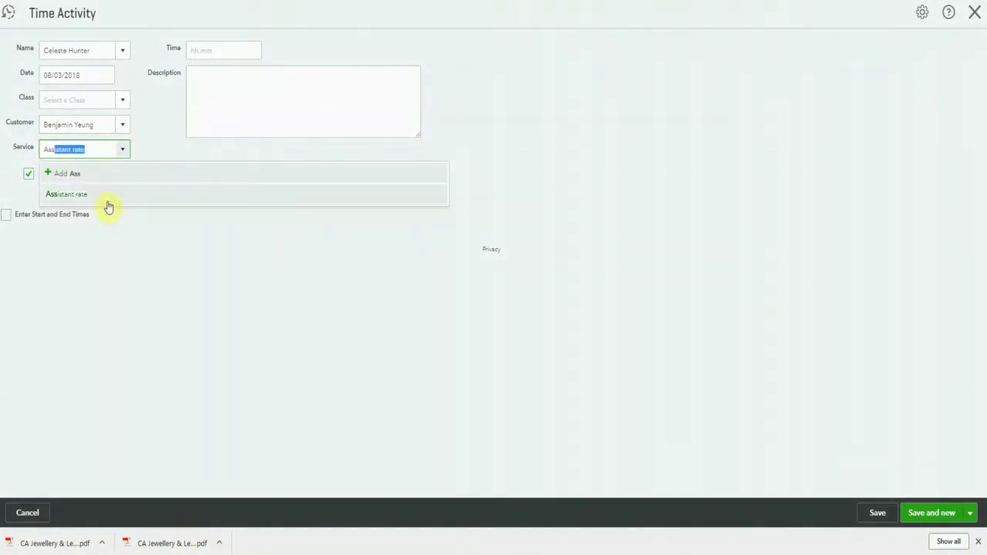
click(106, 196)
- Enter 5:00 hours with a description and save and close the entry
click(207, 49)
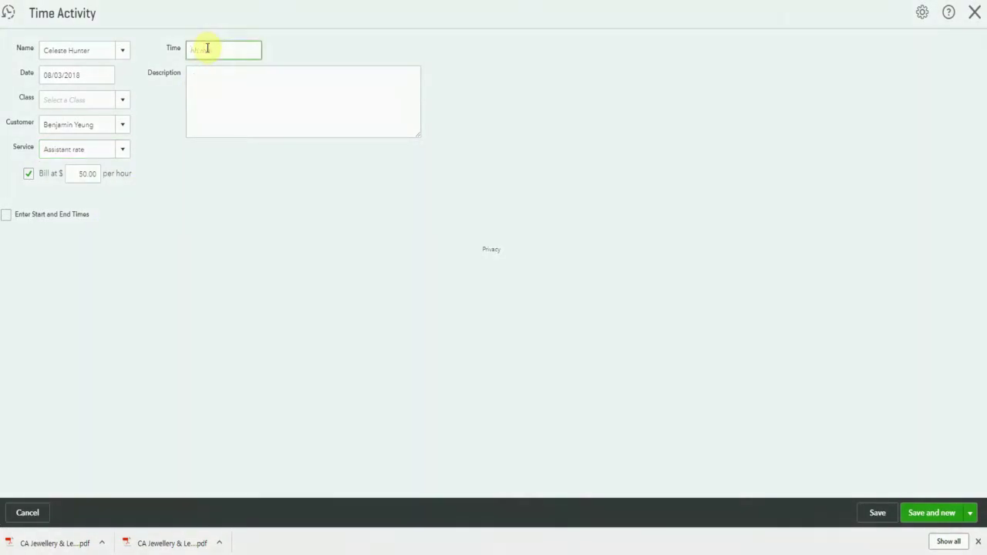
text(5)
click(237, 85)
text(Assiting with hourly service)
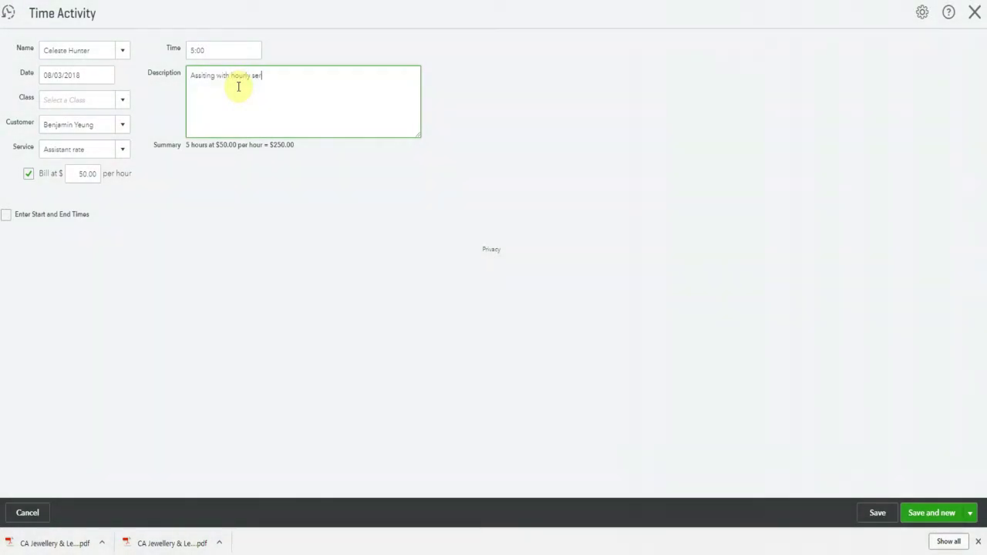
click(970, 513)
click(918, 491)
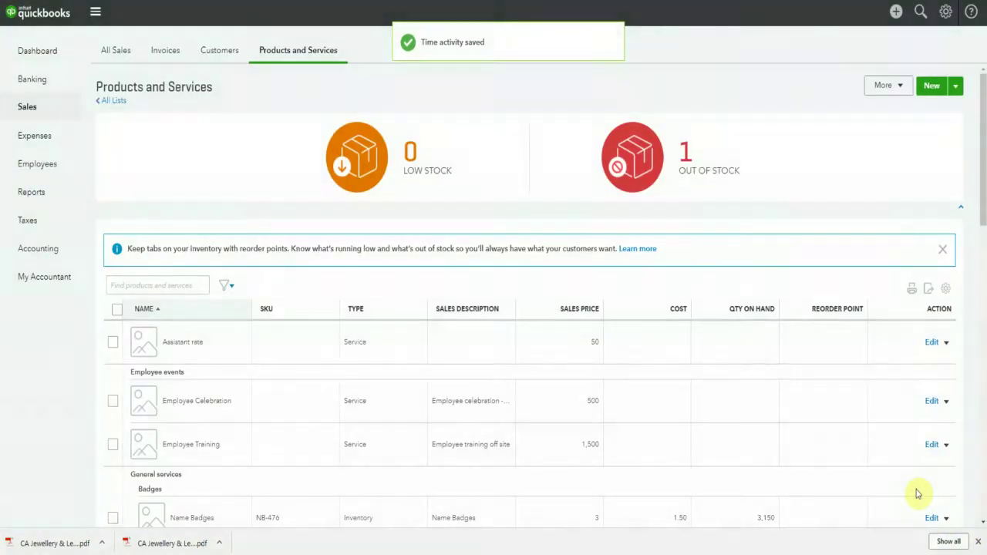
- Create invoice 1017 for the customer and add all billable time, totalling $847.50
click(897, 12)
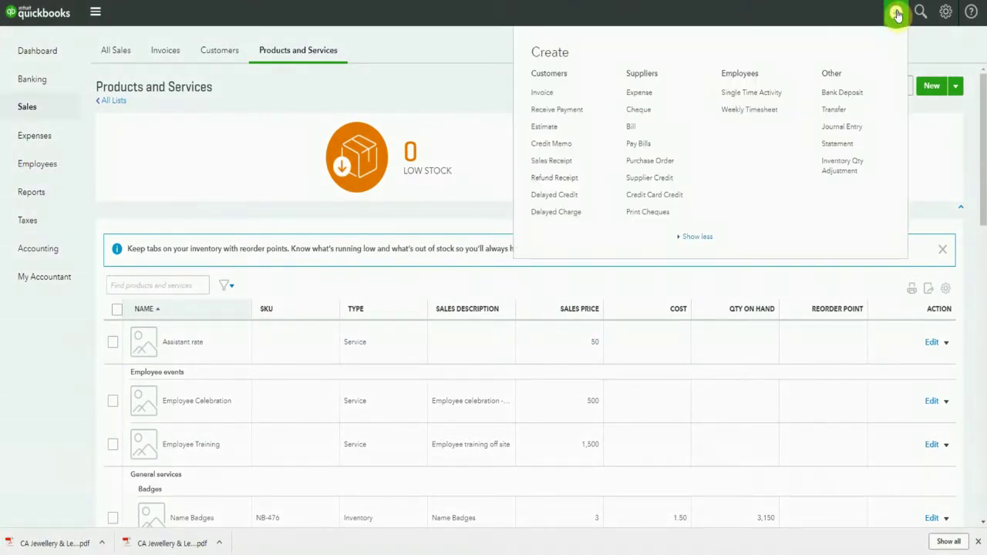
click(543, 93)
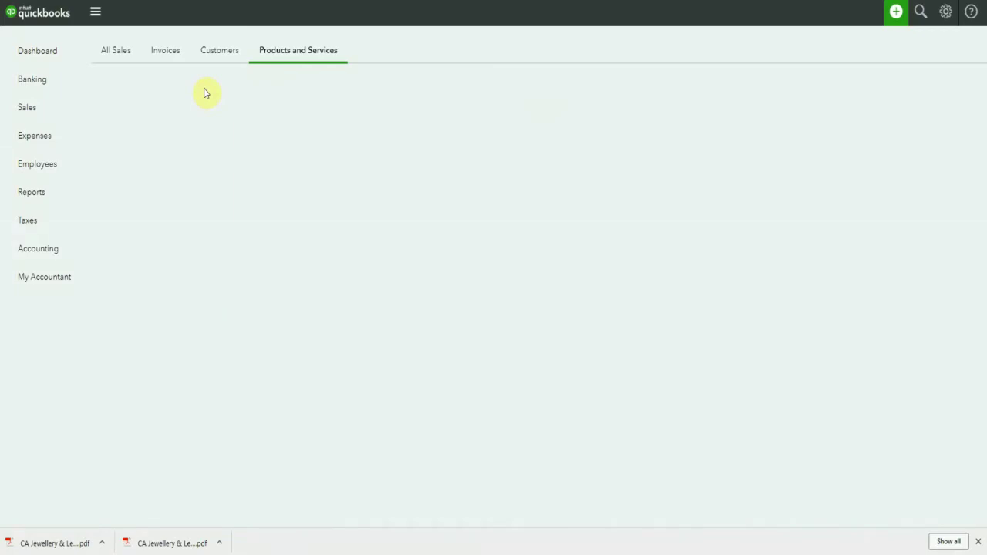
text(Be)
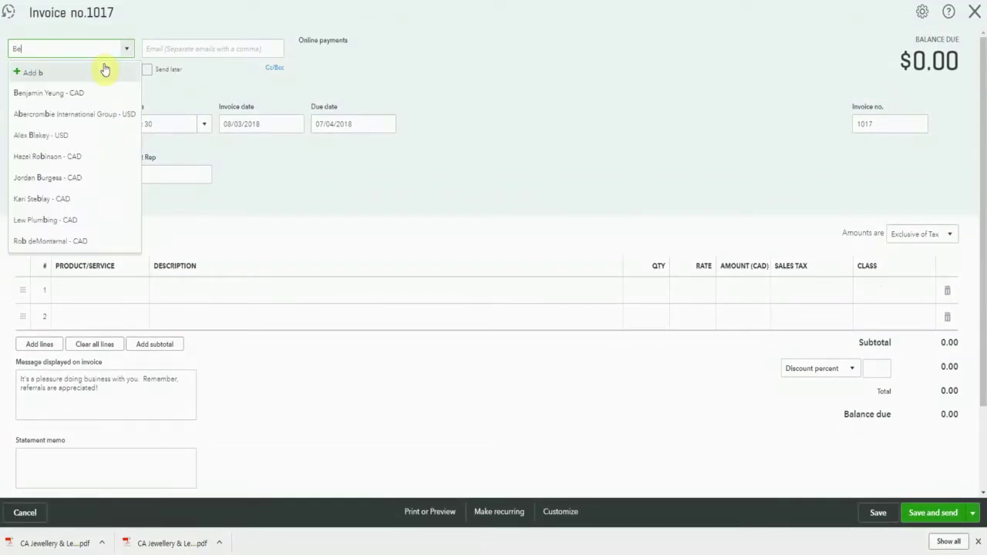
text(njamin Yeung)
click(82, 93)
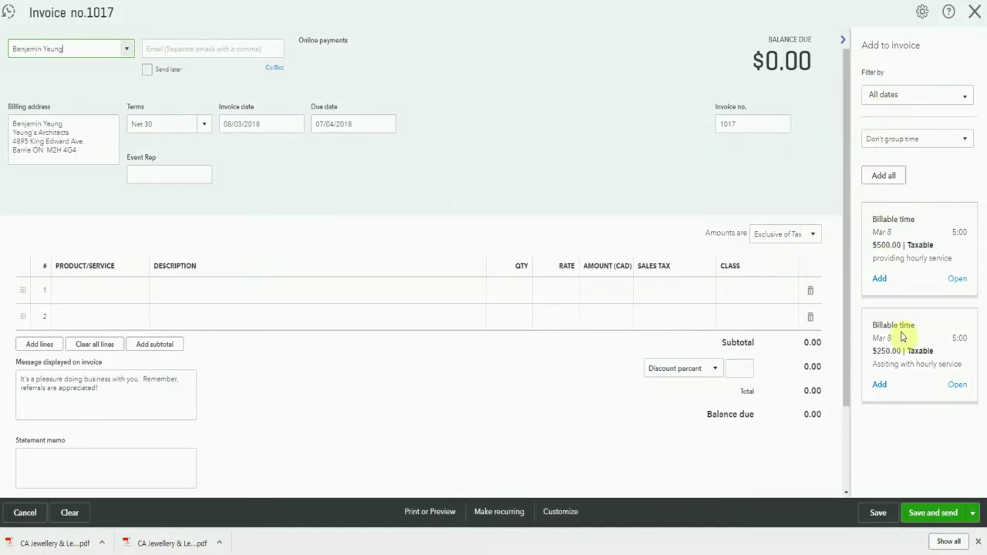
click(884, 179)
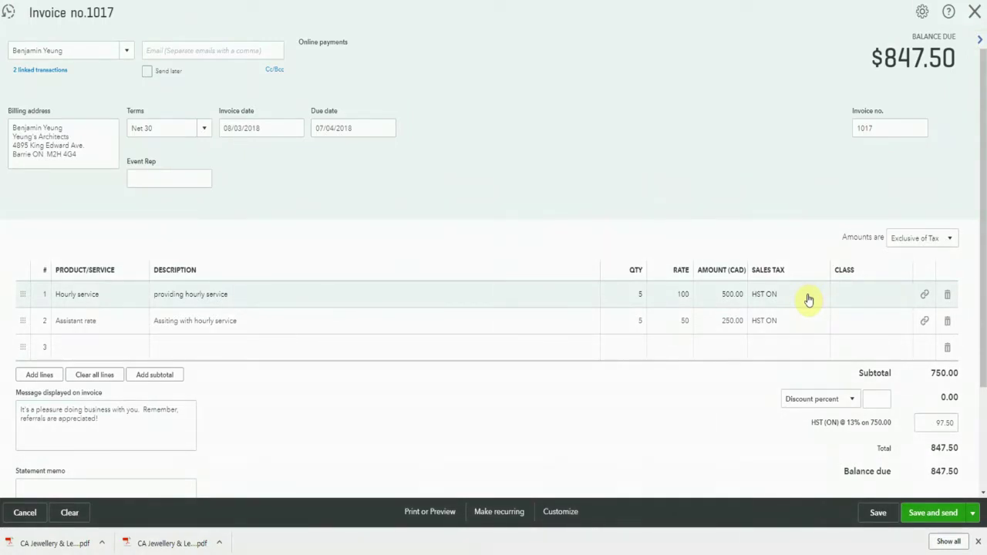
- Keep HST ON (13%) on the Hourly service line and save invoice 1017
click(808, 297)
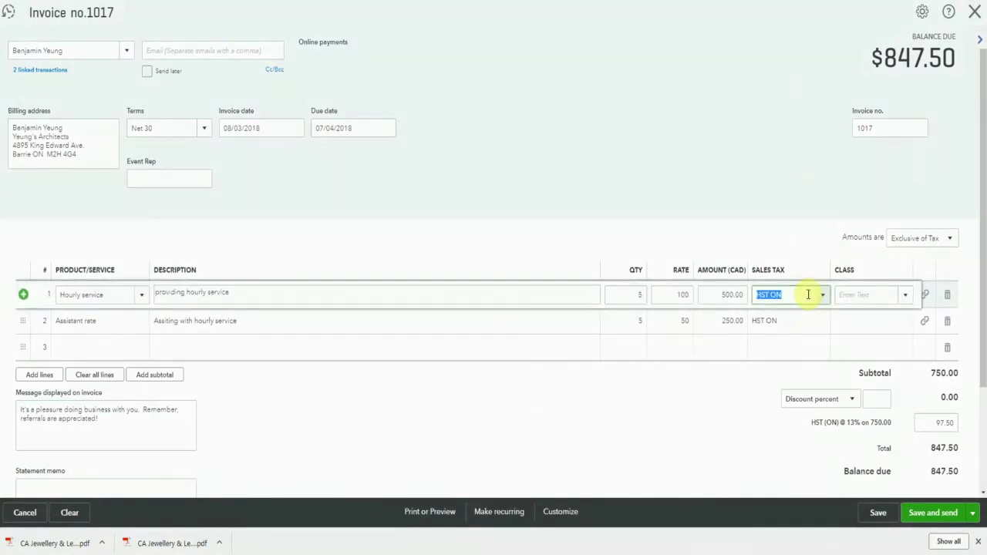
click(822, 299)
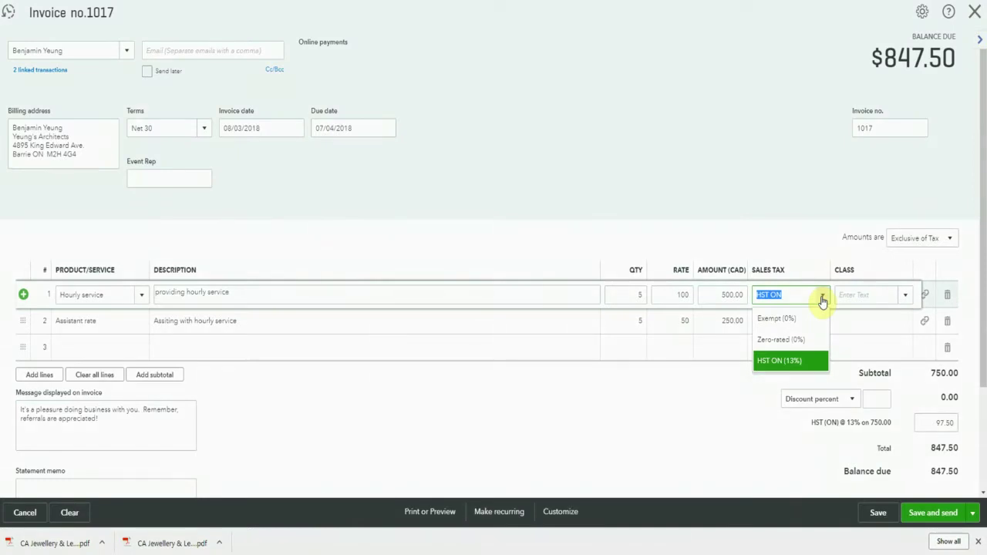
click(653, 430)
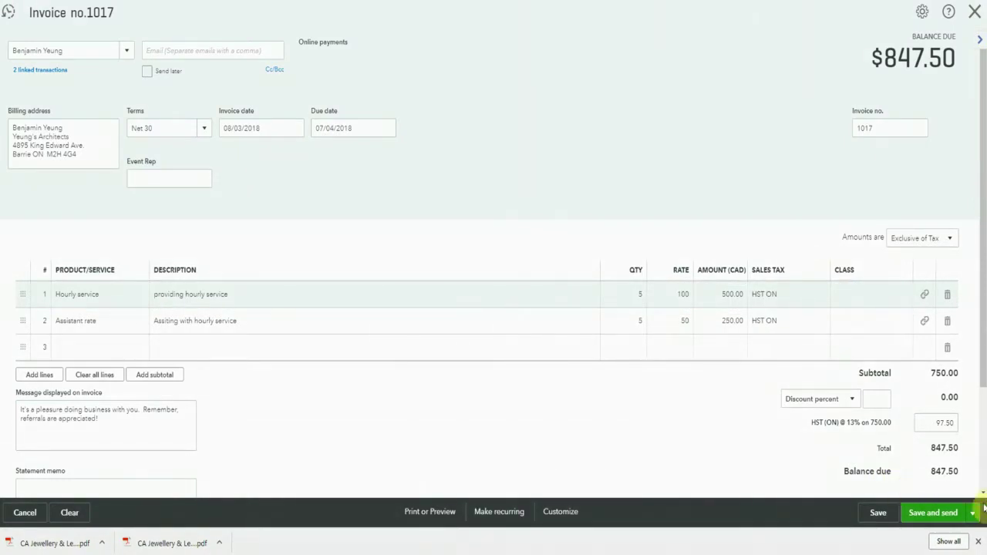
click(951, 519)
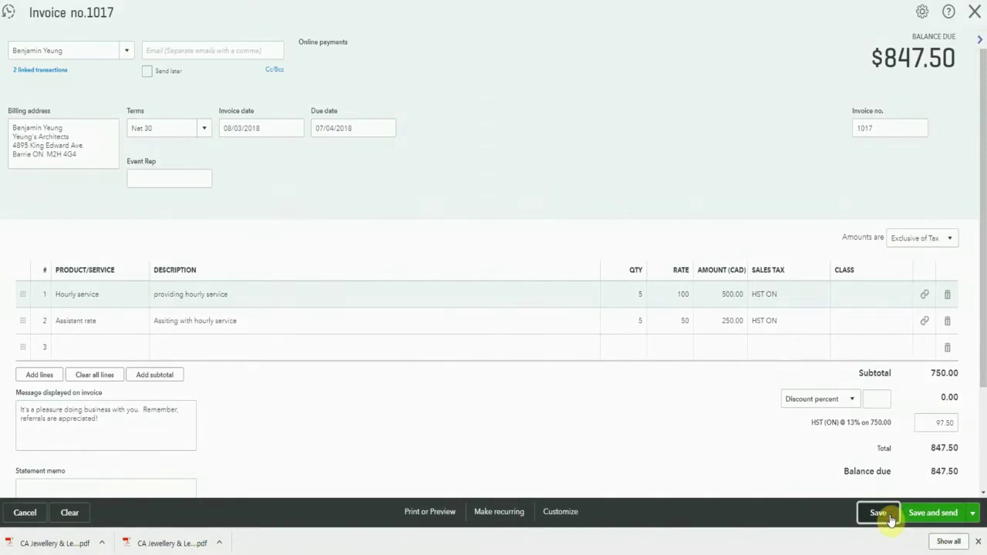
- Close the invoice 1017 form to get back to Products and Services
click(975, 14)
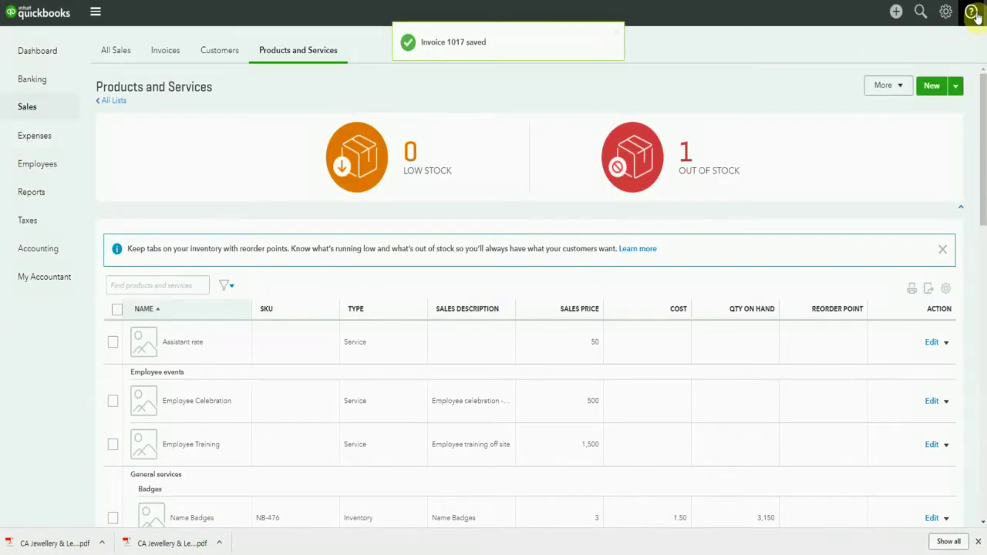